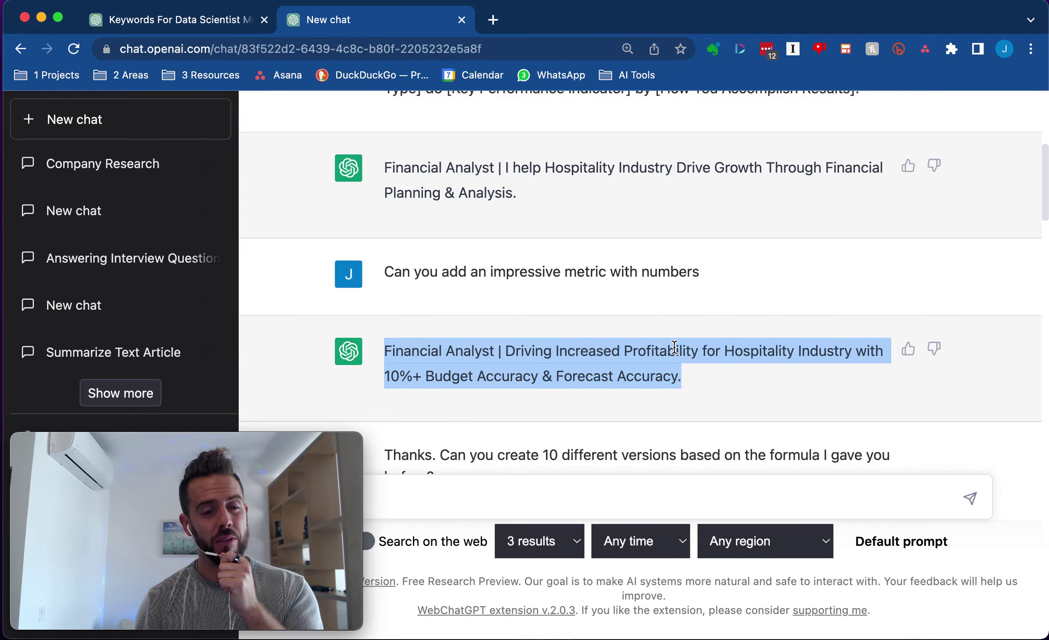
- Review the follow-up prompt requesting 10 different versions and the first five LinkedIn headlines generated from it
scroll(645, 351, "down", 3)
left_click_drag(452, 355, 387, 333)
key("super+m")
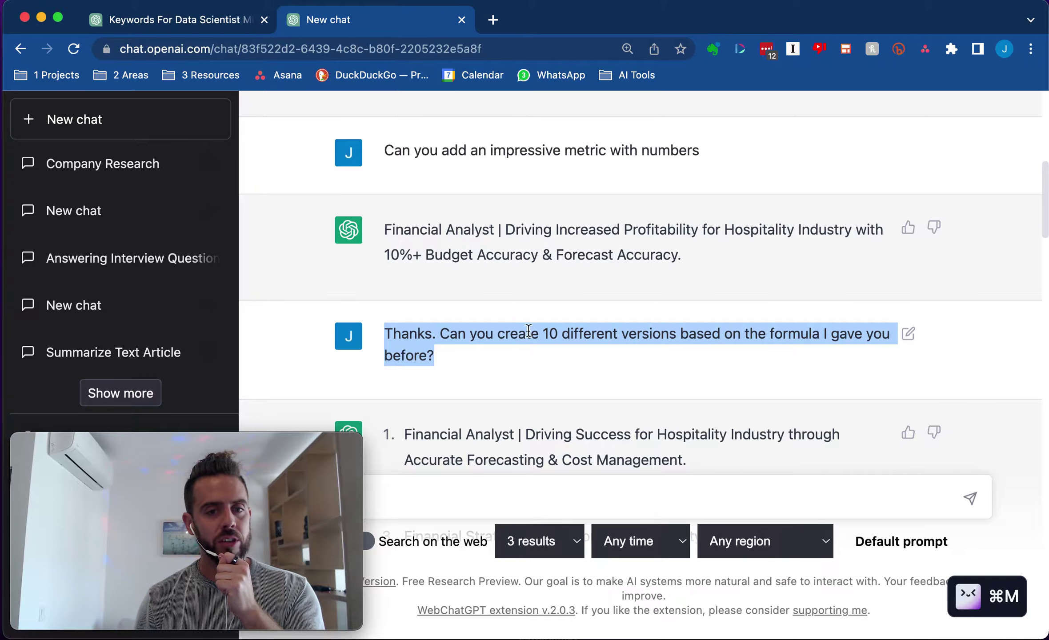
scroll(547, 336, "down", 3)
scroll(475, 291, "down", 3)
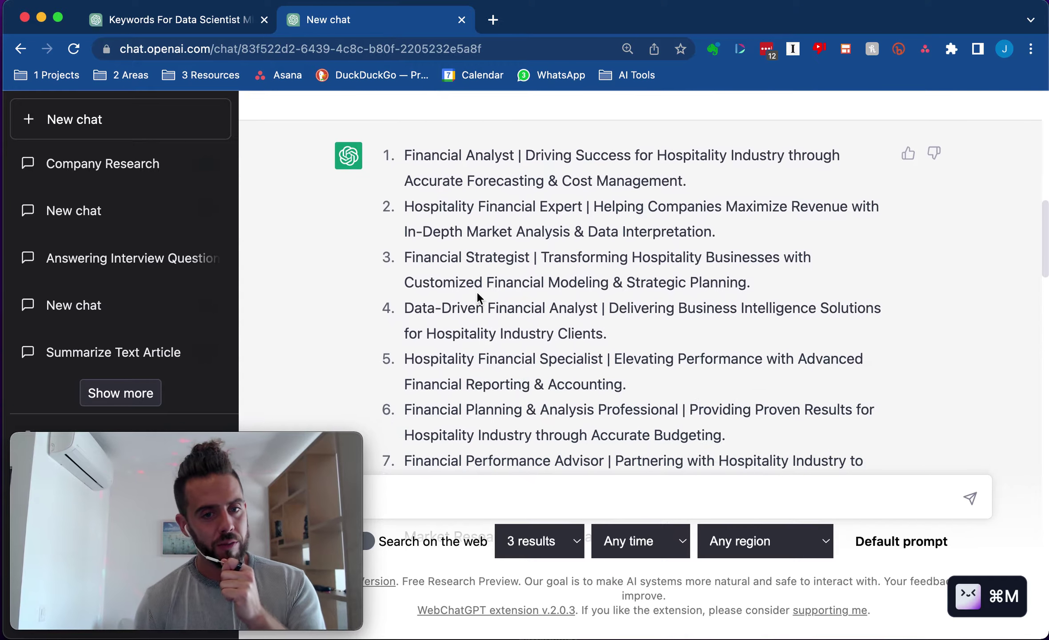
left_click_drag(387, 184, 564, 361)
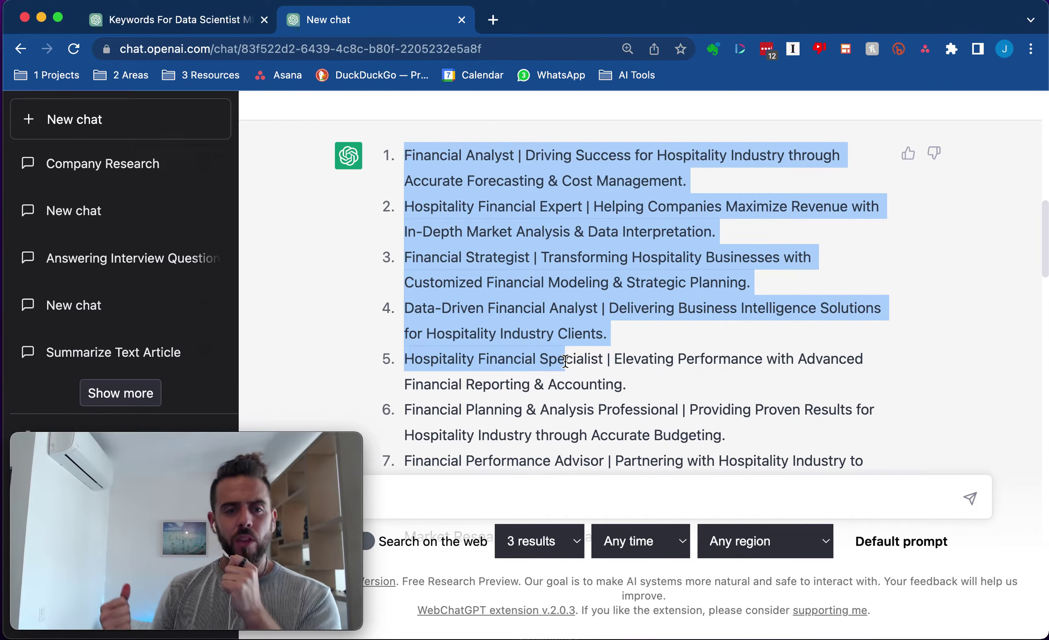
scroll(565, 361, "down", 1)
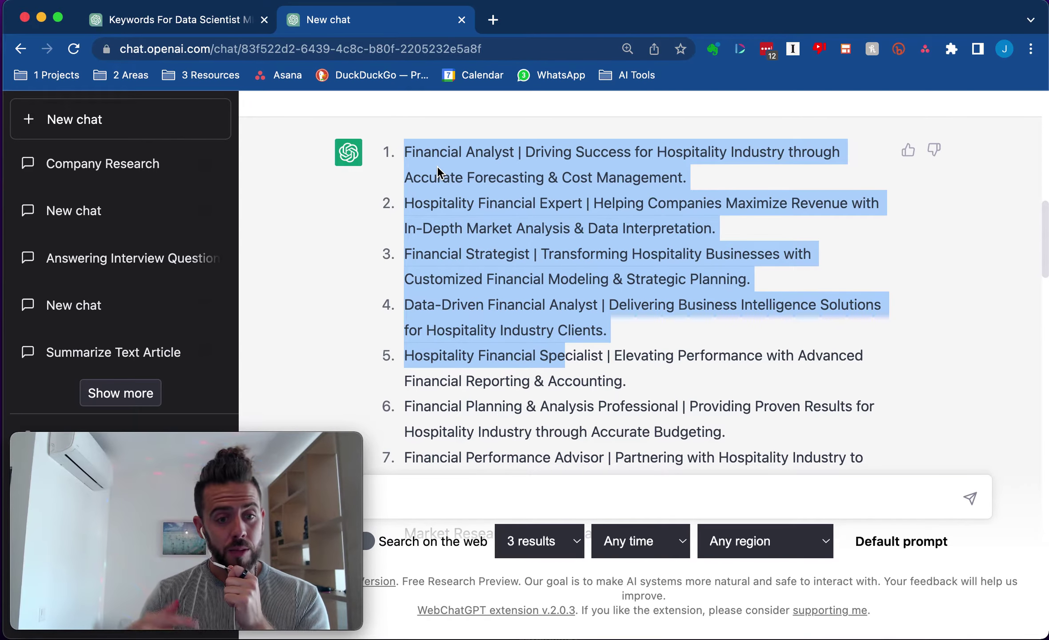
- Examine the job-title keywords and value phrases in the numbered headlines, highlighting "Data-Driven Financial Analyst" in the fourth
left_click_drag(401, 203, 593, 207)
left_click_drag(391, 311, 599, 304)
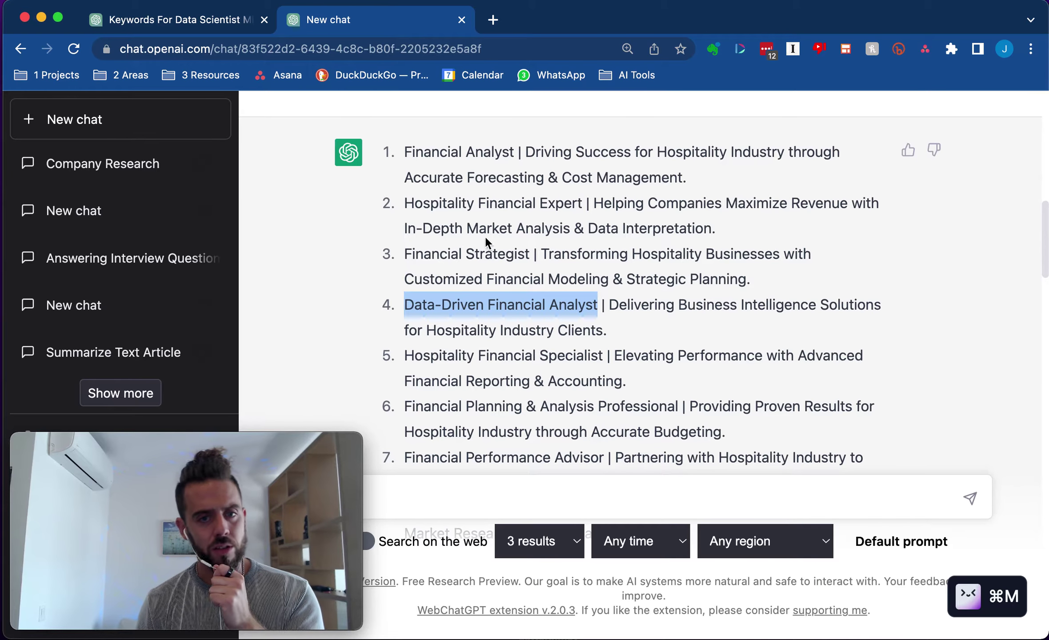
left_click_drag(586, 229, 711, 229)
left_click_drag(558, 330, 649, 354)
scroll(582, 311, "down", 1)
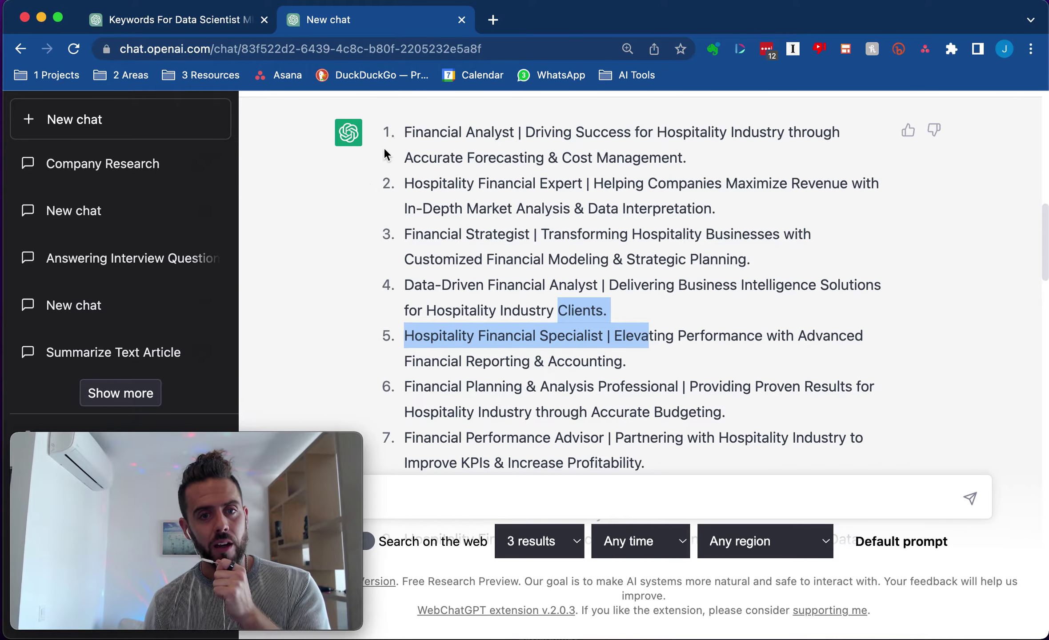
- Read past the remaining headlines and highlight the "I help X accomplish Y using Z" format in the next prompt
scroll(635, 351, "down", 3)
scroll(584, 282, "down", 7)
scroll(534, 232, "up", 4)
scroll(666, 356, "down", 1)
key("super+m")
left_click_drag(733, 397, 712, 431)
scroll(713, 426, "down", 1)
scroll(714, 426, "down", 4)
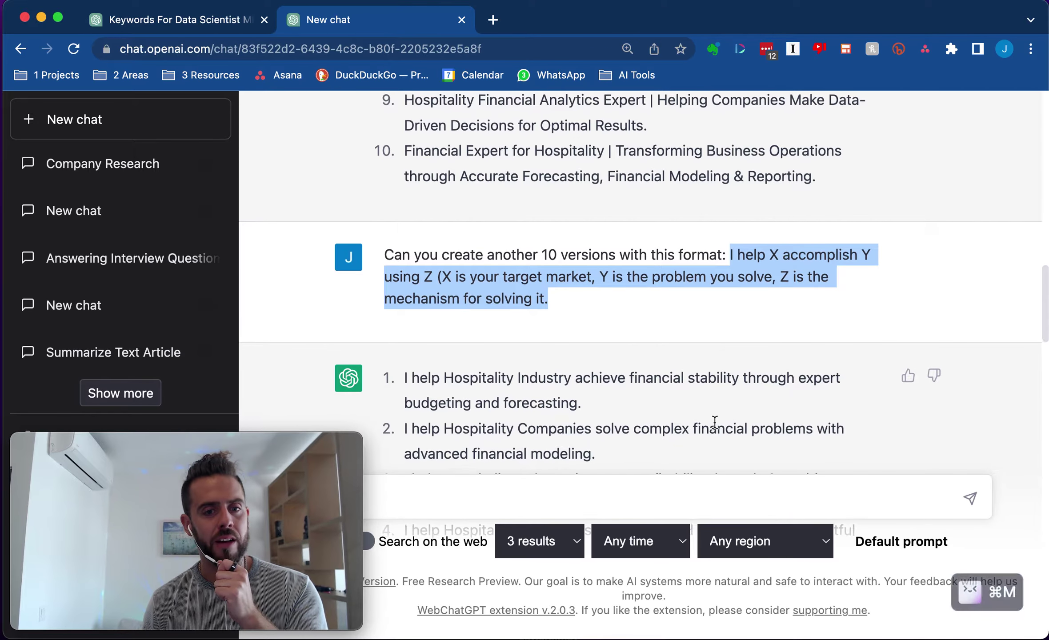
- Examine the generated "I help" headlines, highlighting the outcome and method wording in the first one
left_click_drag(402, 296, 648, 451)
scroll(648, 448, "down", 2)
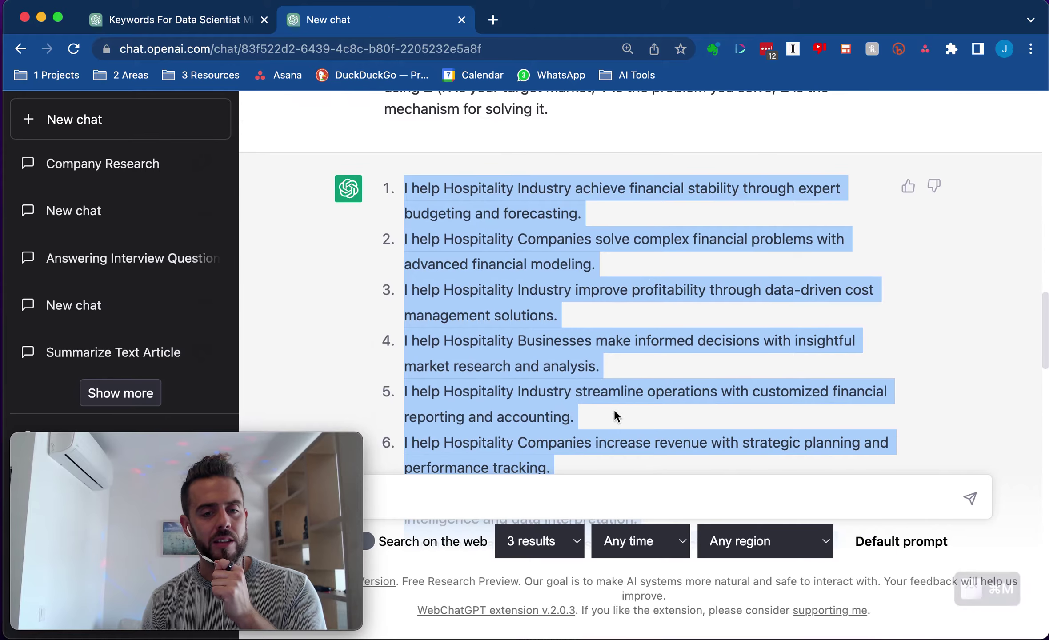
left_click(413, 191)
left_click_drag(599, 188, 756, 208)
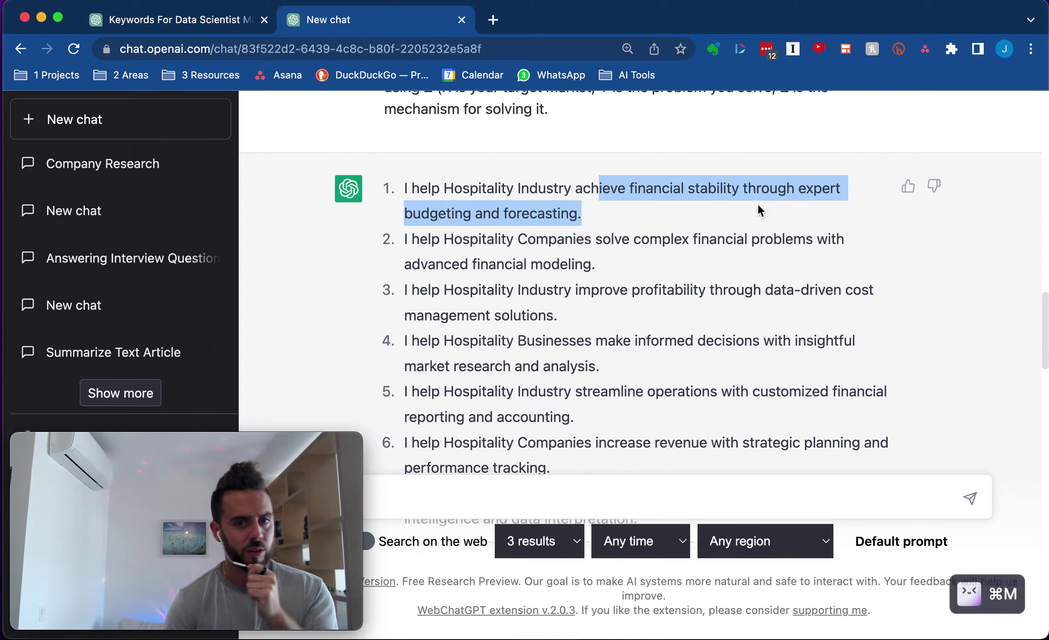
left_click(695, 257)
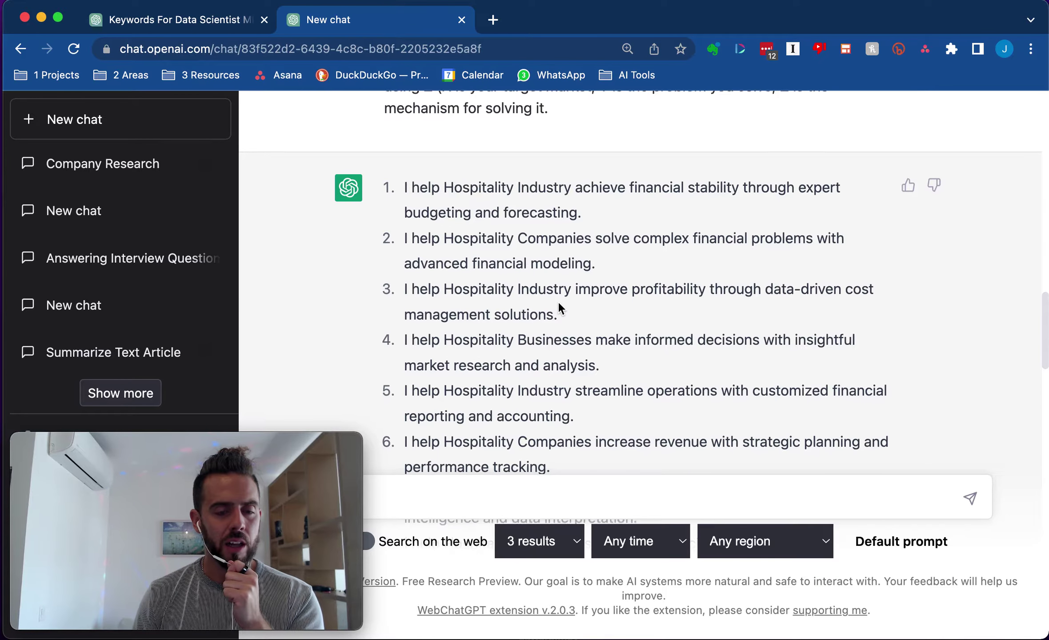
scroll(558, 301, "down", 1)
- Revisit the "I help X accomplish Y using Z" prompt and highlight its target market, problem and mechanism definitions
scroll(557, 300, "up", 5)
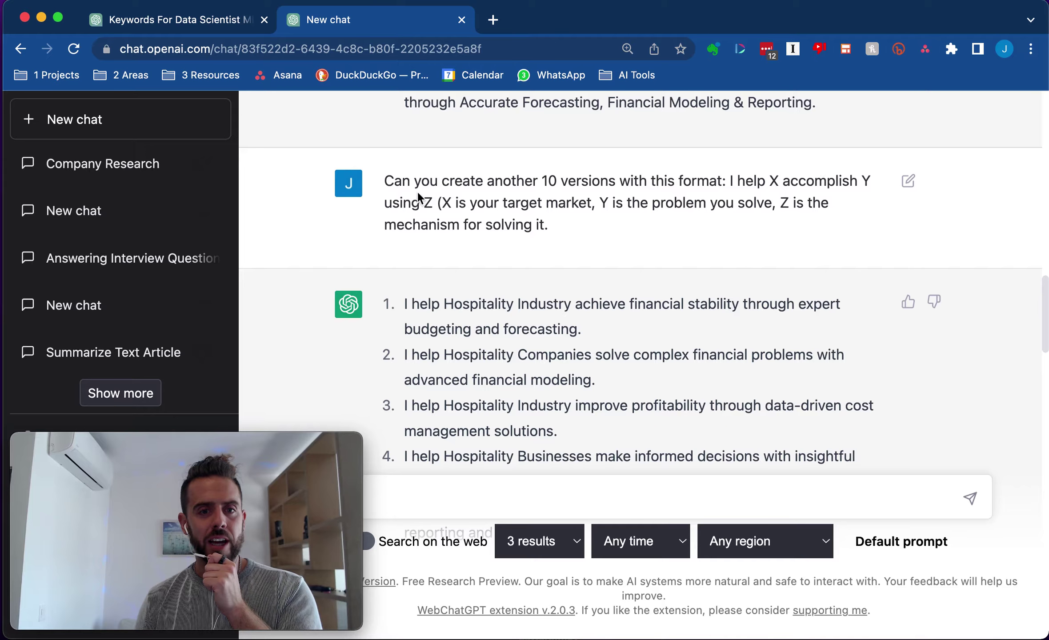
left_click_drag(503, 205, 543, 205)
left_click_drag(668, 205, 733, 206)
left_click_drag(396, 225, 481, 225)
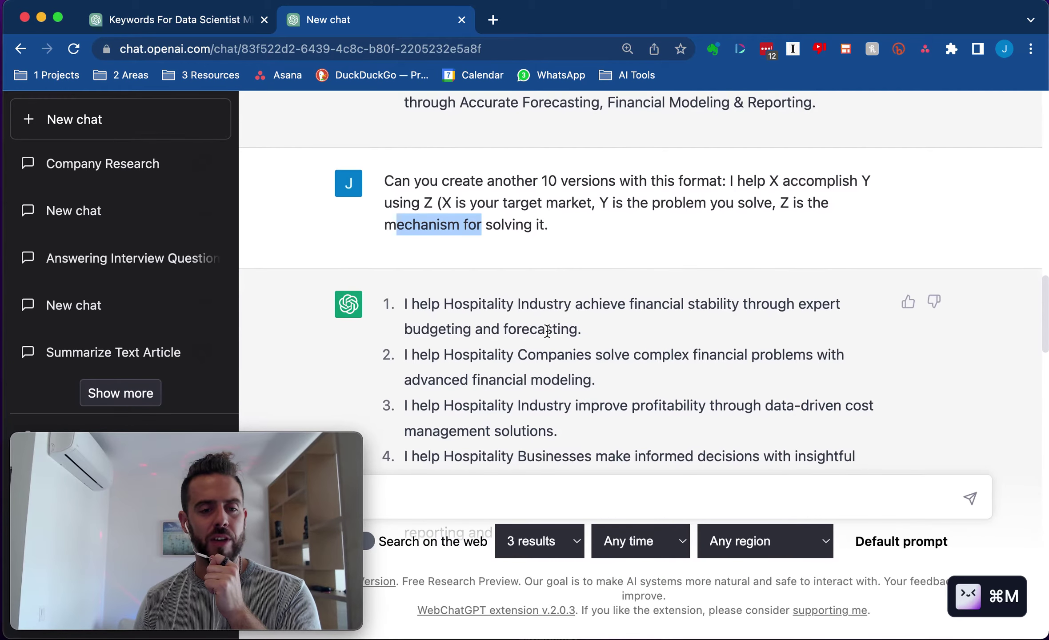
- Go back to the original LinkedIn headline formula and highlight its job role, company type and "How You Accomplish Results" placeholders
scroll(431, 317, "up", 10)
left_click_drag(411, 319, 522, 319)
scroll(518, 289, "up", 15)
mouse_move(373, 224)
left_mouse_down()
mouse_move(631, 222)
mouse_move(382, 220)
left_mouse_up()
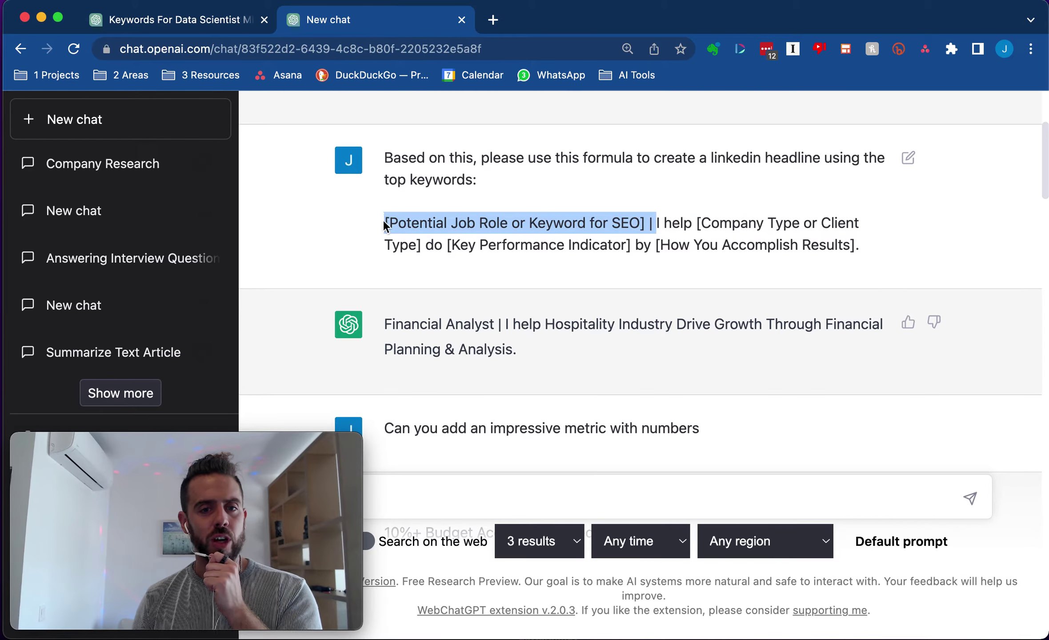
left_click(688, 224)
left_click_drag(701, 225, 727, 245)
left_click(747, 242)
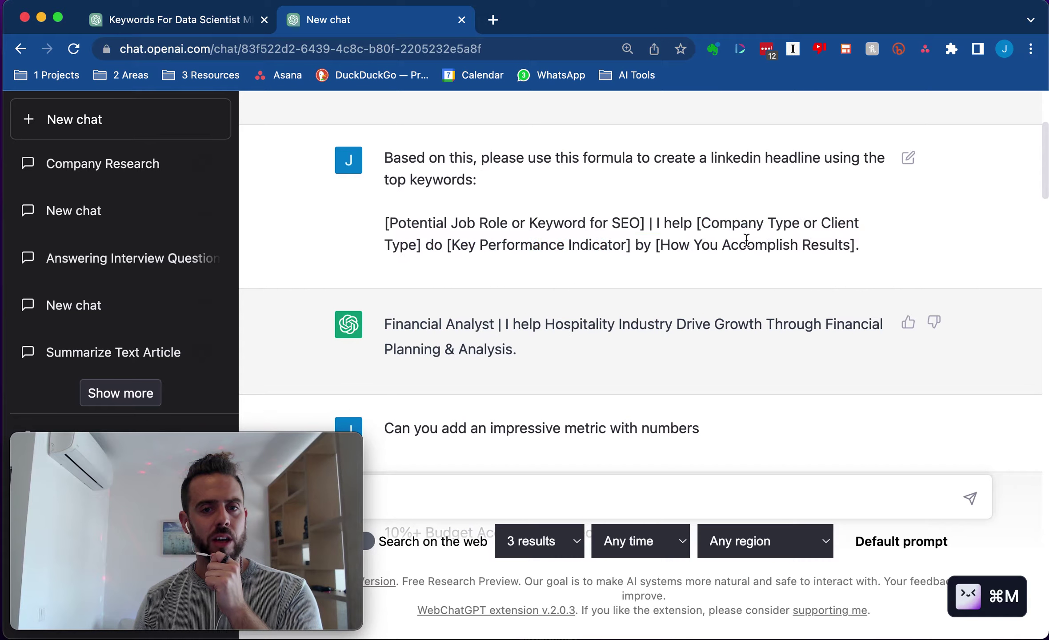
left_click_drag(652, 244, 775, 245)
left_click_drag(455, 244, 852, 245)
- Look through the full list of "I help" headlines again, down to the prompt requesting a LinkedIn about section
scroll(852, 246, "down", 12)
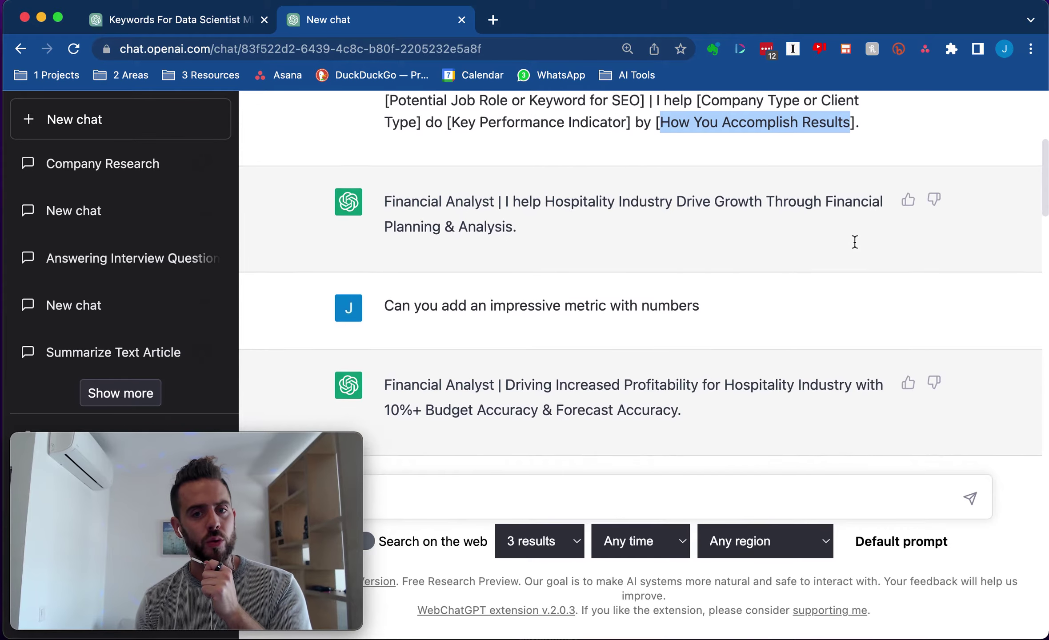
scroll(499, 265, "down", 10)
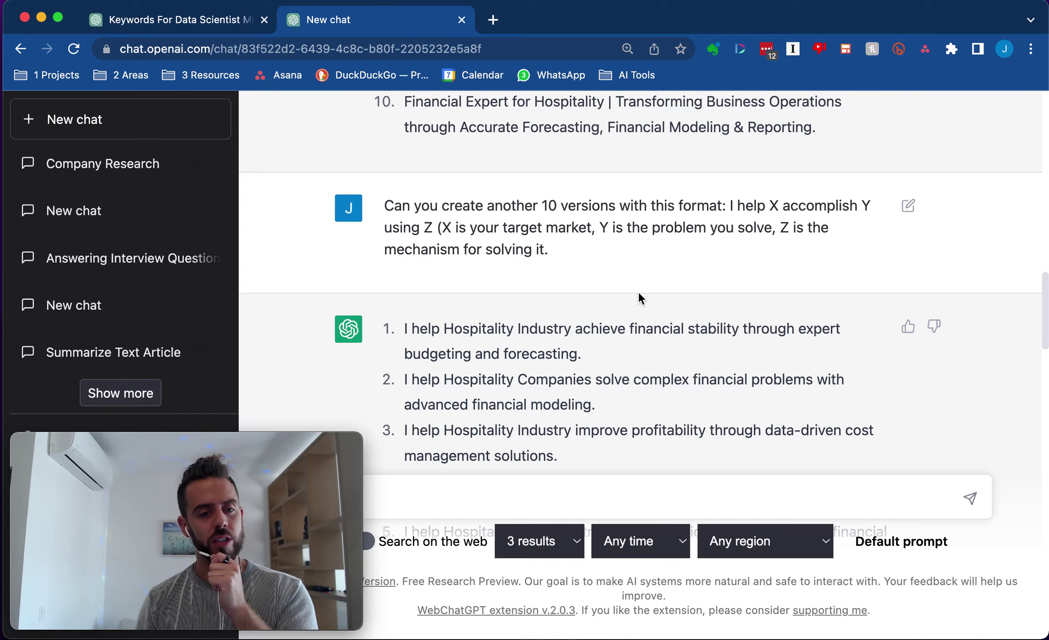
scroll(605, 305, "down", 6)
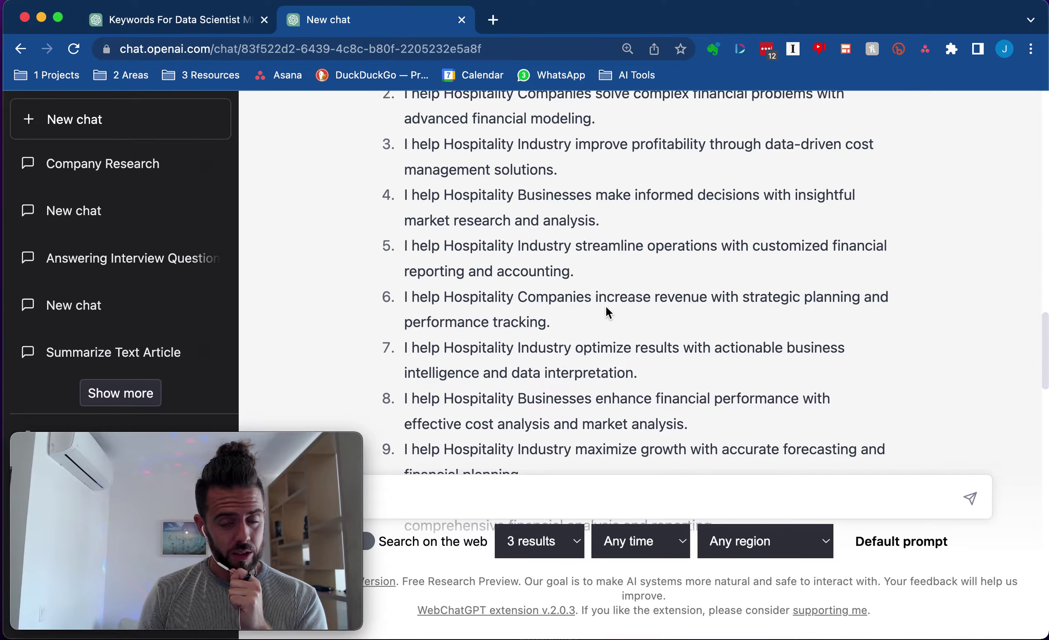
scroll(606, 305, "down", 5)
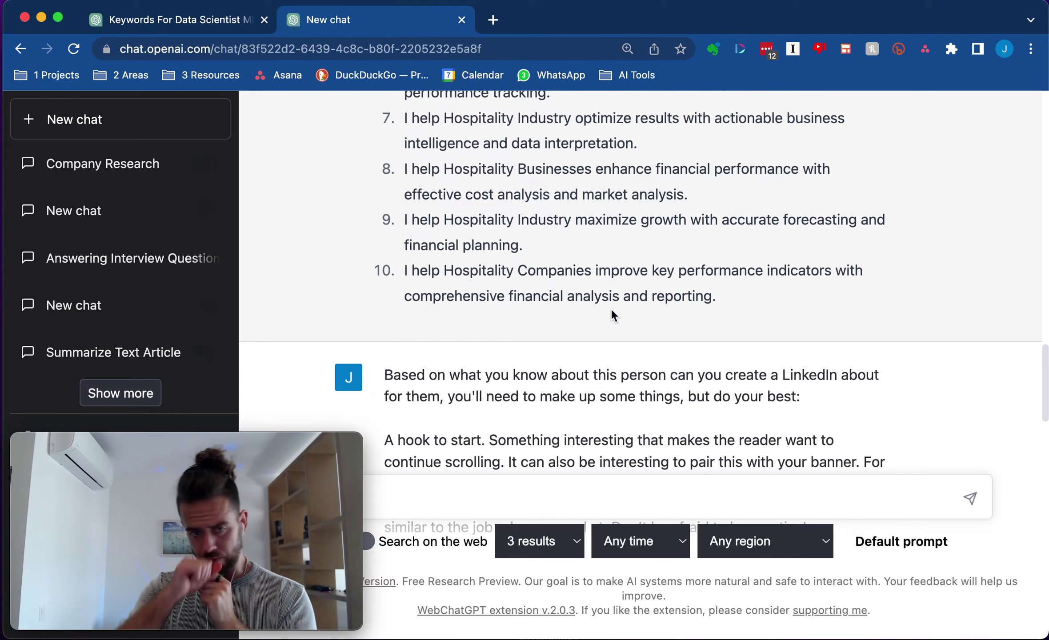
scroll(611, 309, "down", 1)
scroll(616, 295, "down", 2)
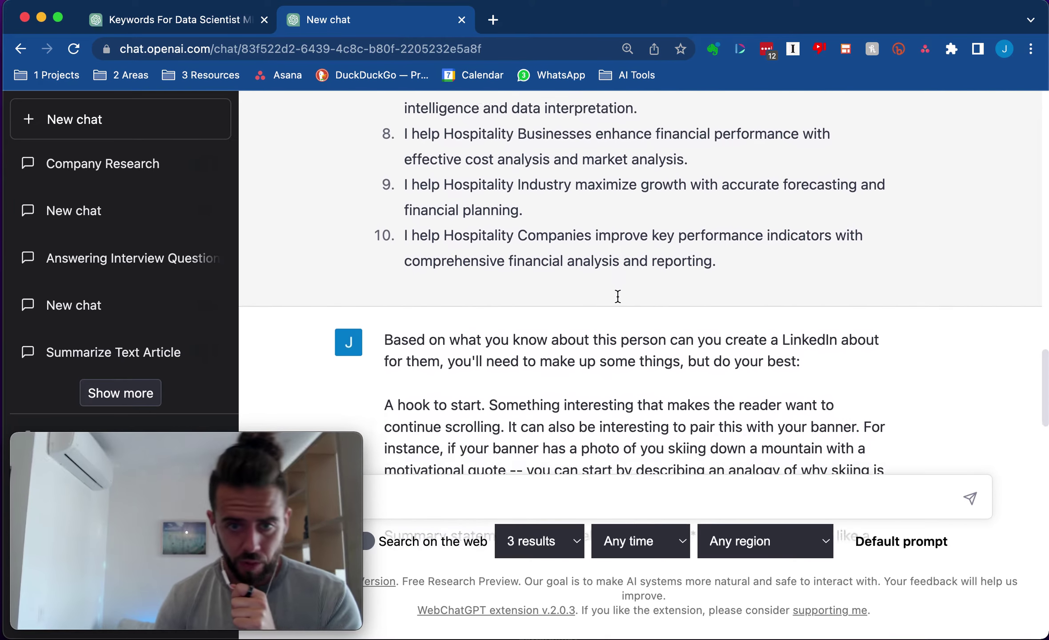
scroll(562, 257, "up", 7)
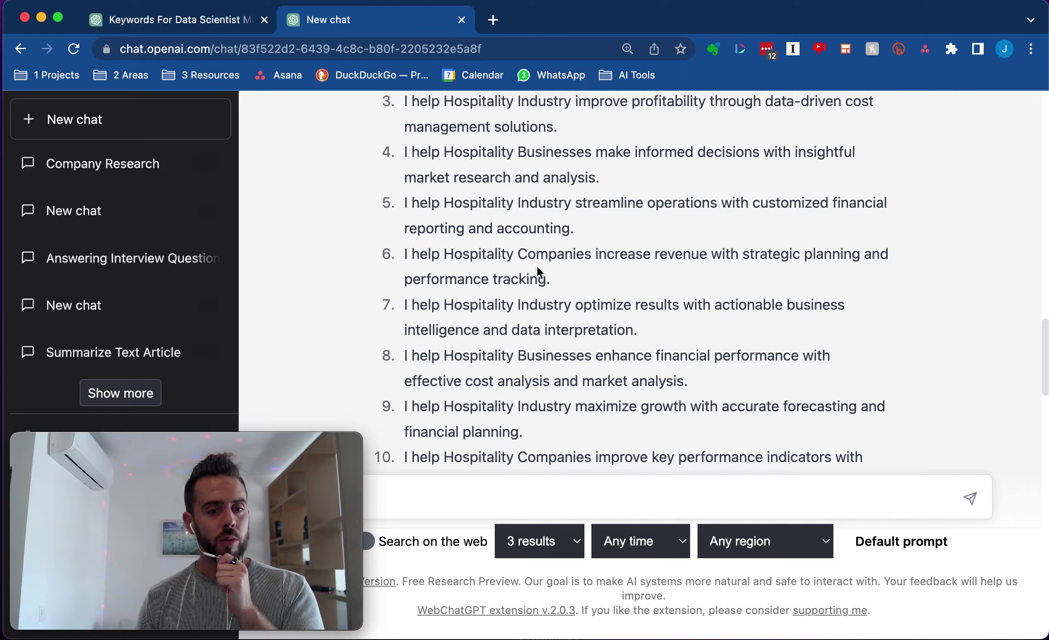
scroll(537, 266, "down", 7)
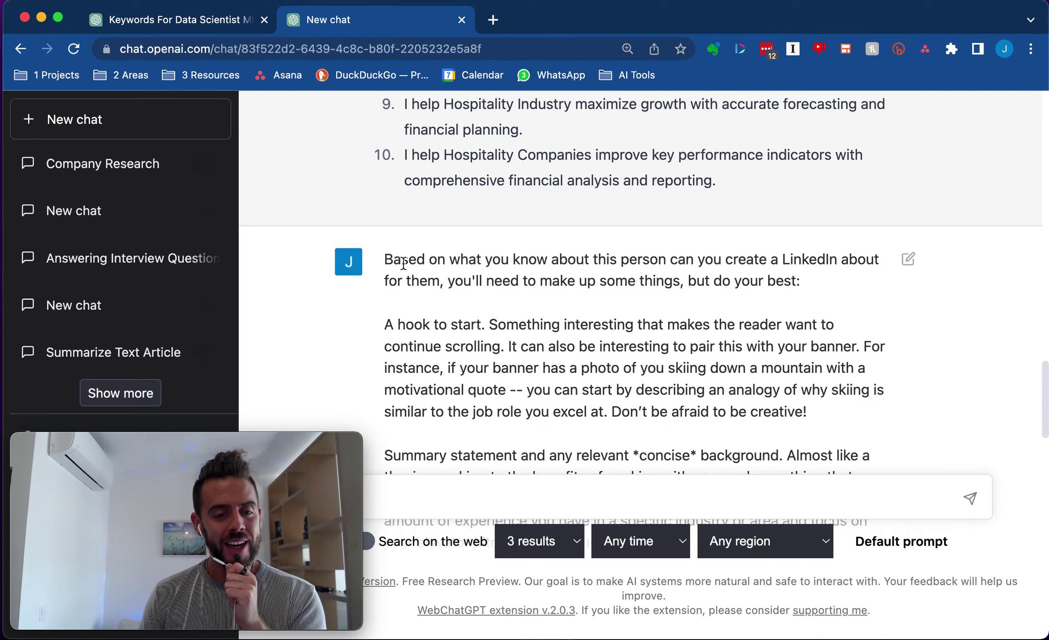
- Examine each part of the LinkedIn about prompt, from the hook through achievements and social proof to the call to action
left_click_drag(384, 324, 621, 375)
key("super+m")
scroll(588, 407, "down", 4)
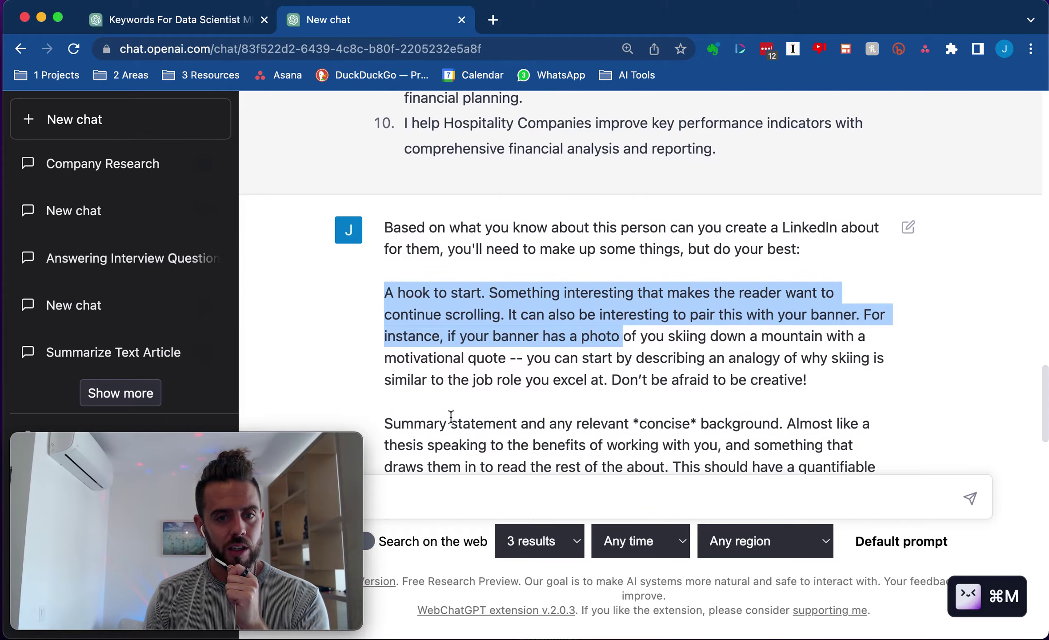
scroll(445, 386, "down", 5)
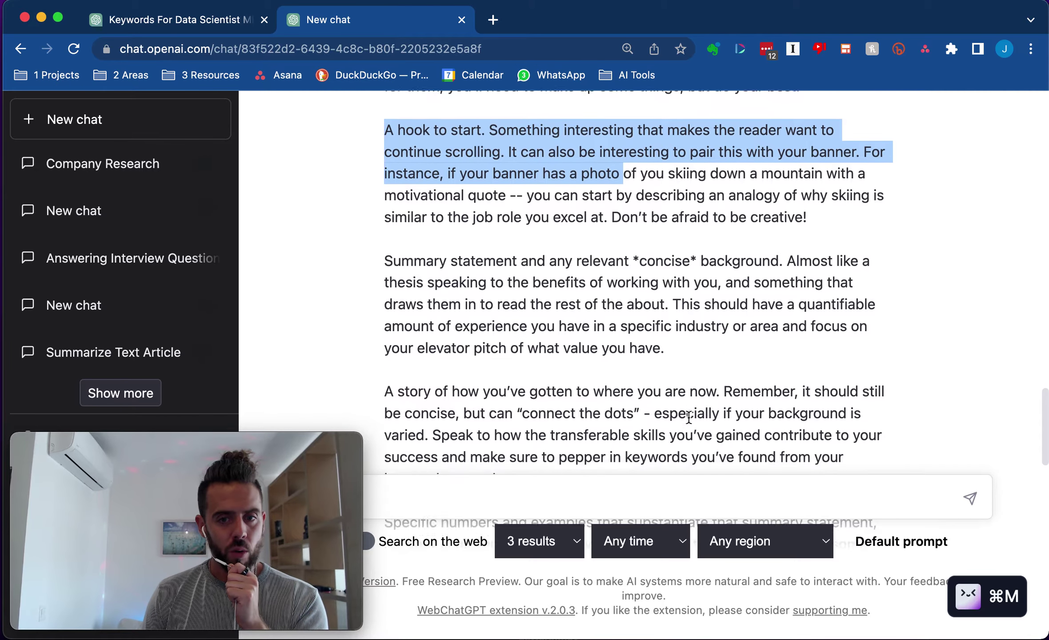
left_click_drag(385, 380, 726, 415)
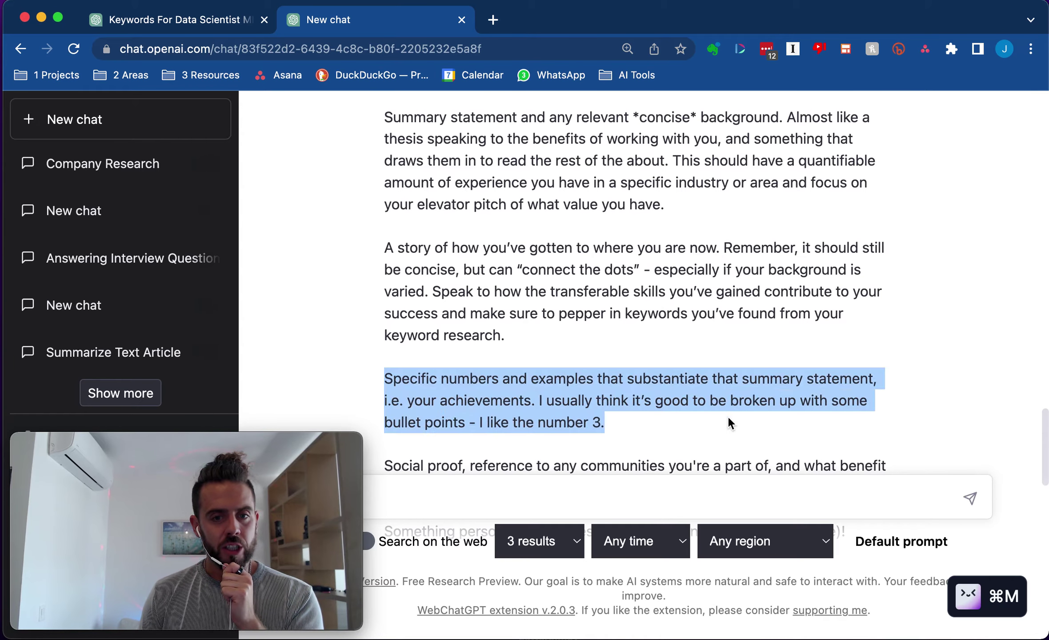
scroll(726, 414, "down", 3)
triple_click(485, 354)
scroll(576, 338, "down", 3)
double_click(520, 347)
triple_click(471, 303)
double_click(485, 371)
triple_click(485, 370)
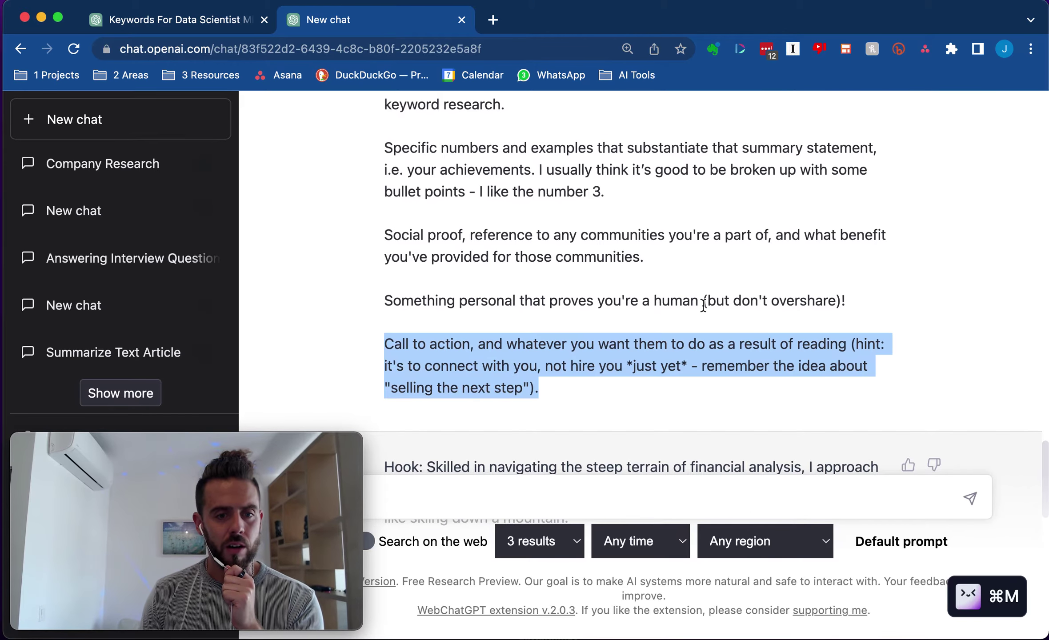
- Reread the hook and summary statement instructions in the LinkedIn about prompt
scroll(543, 275, "up", 7)
scroll(338, 200, "up", 5)
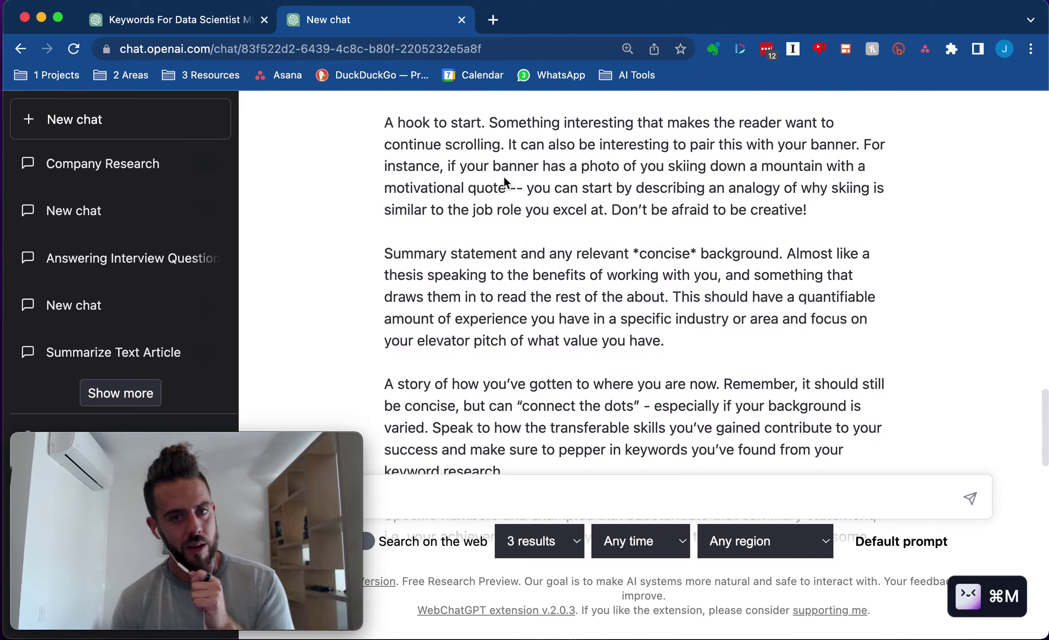
scroll(297, 179, "down", 2)
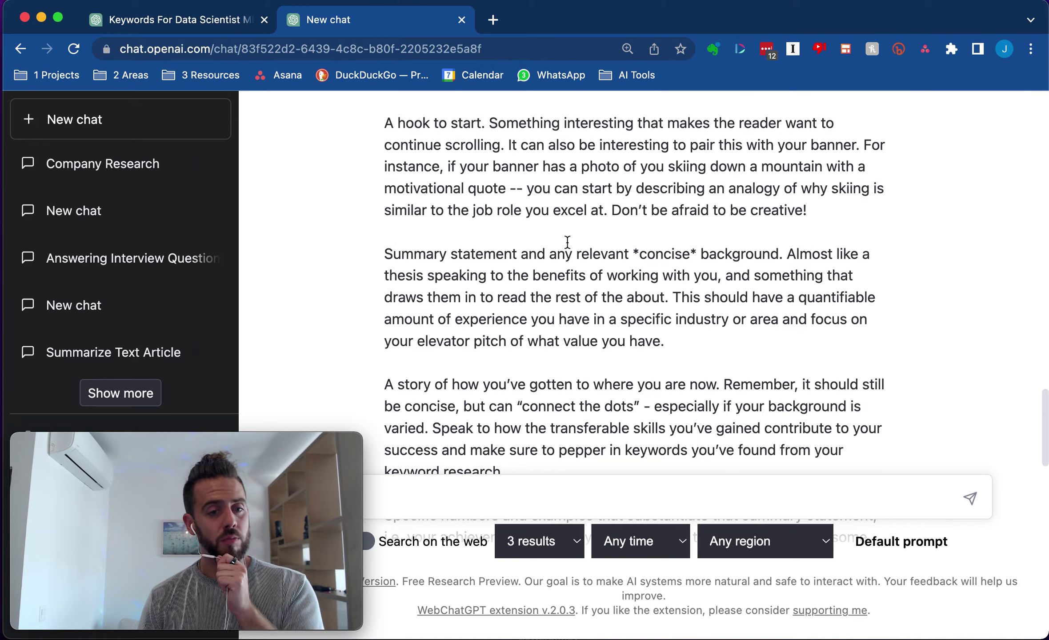
left_click_drag(361, 112, 680, 297)
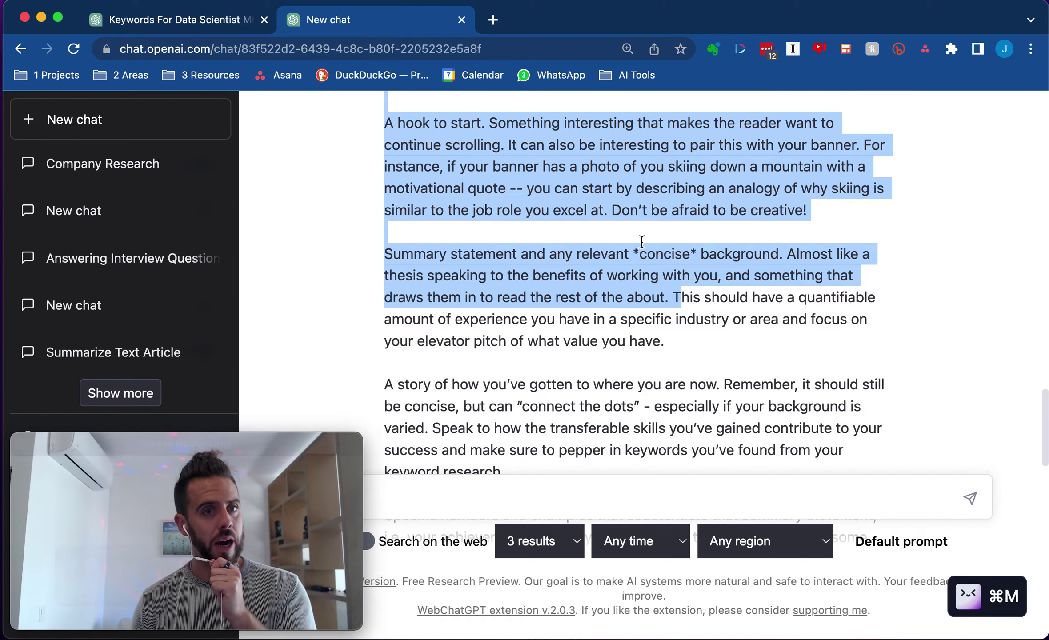
left_click(577, 310)
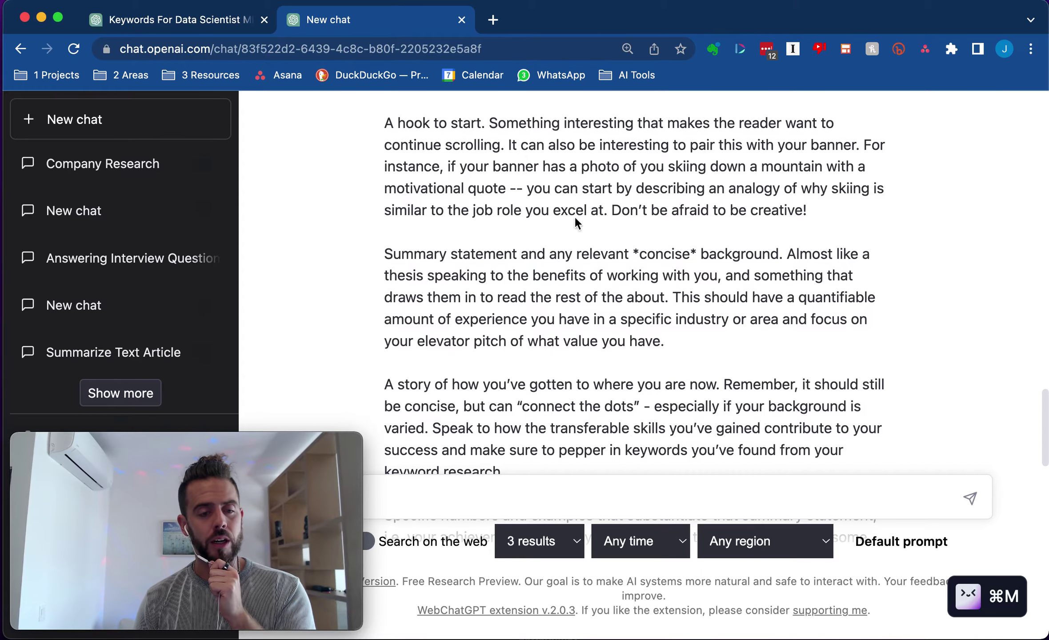
- Examine the hook in the generated LinkedIn about section, highlighting its skiing analogy text
scroll(574, 216, "down", 12)
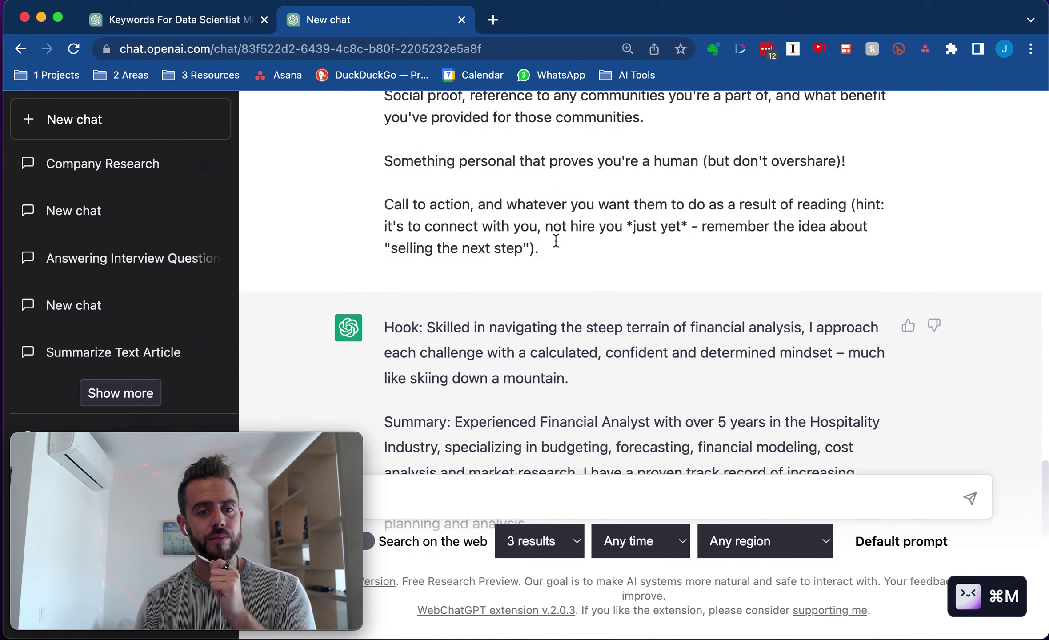
scroll(556, 240, "down", 2)
mouse_move(394, 296)
left_mouse_down()
mouse_move(579, 335)
mouse_move(382, 309)
mouse_move(387, 297)
left_mouse_up()
scroll(387, 297, "down", 1)
left_click_drag(594, 317, 430, 270)
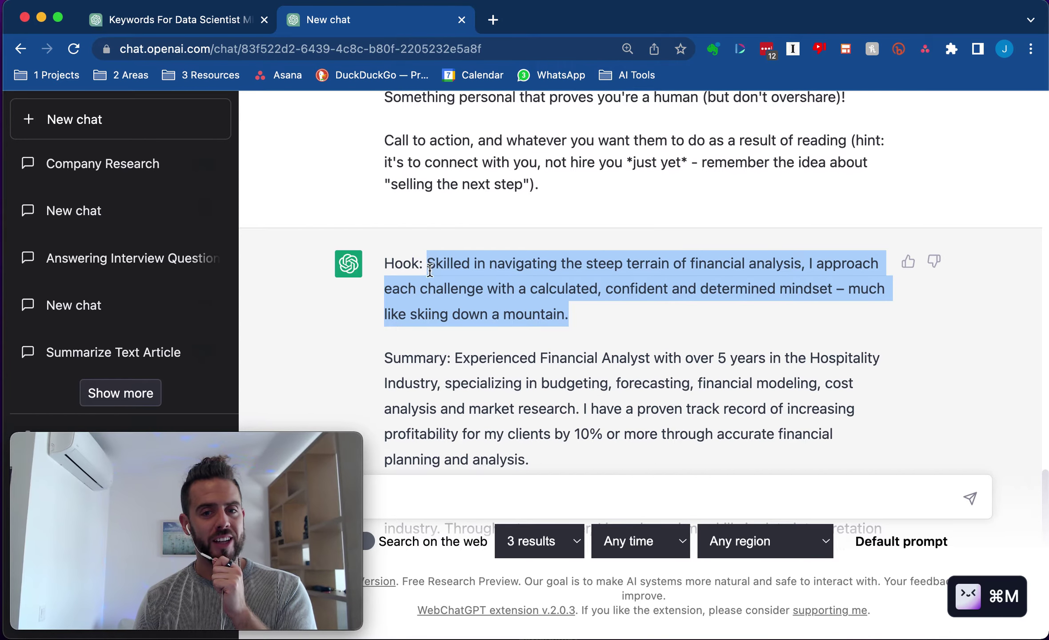
mouse_move(381, 297)
left_mouse_down()
mouse_move(577, 304)
mouse_move(563, 314)
mouse_move(390, 294)
left_mouse_up()
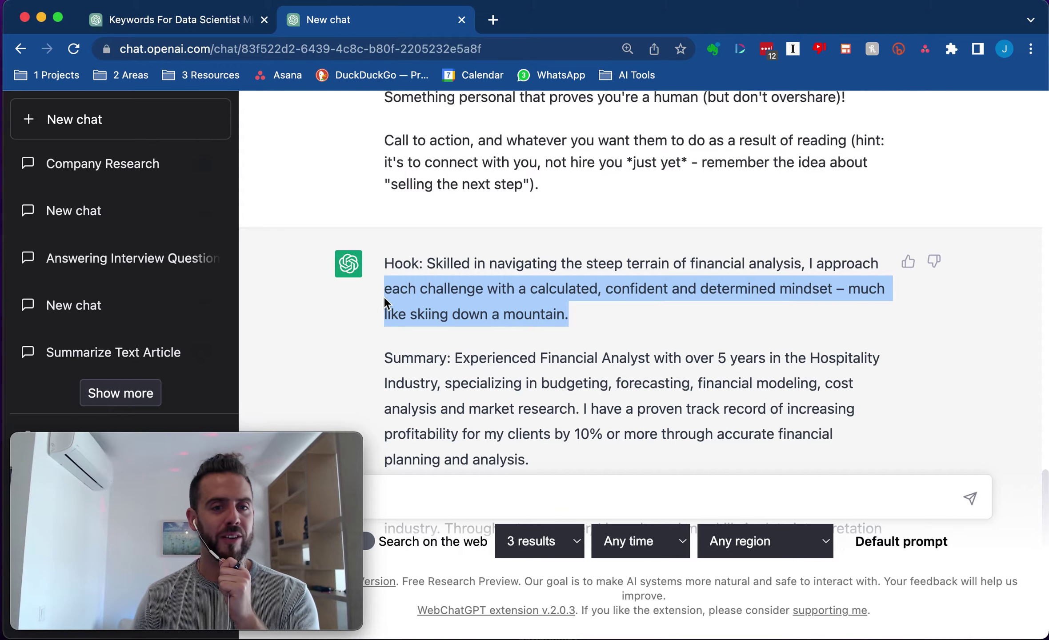
key("super+m")
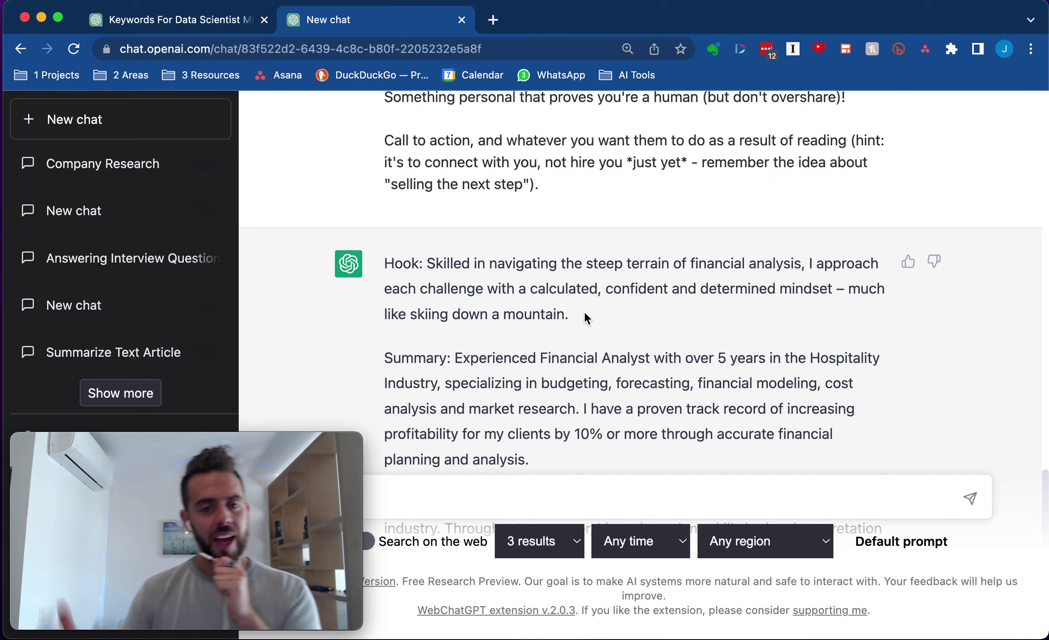
left_click_drag(567, 327, 427, 263)
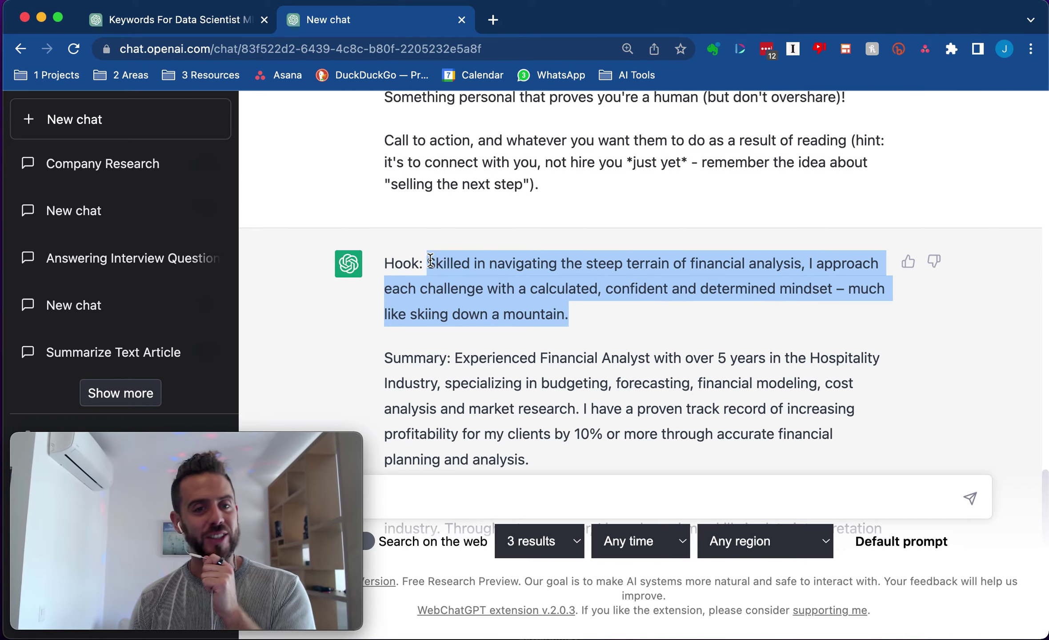
key("super+m")
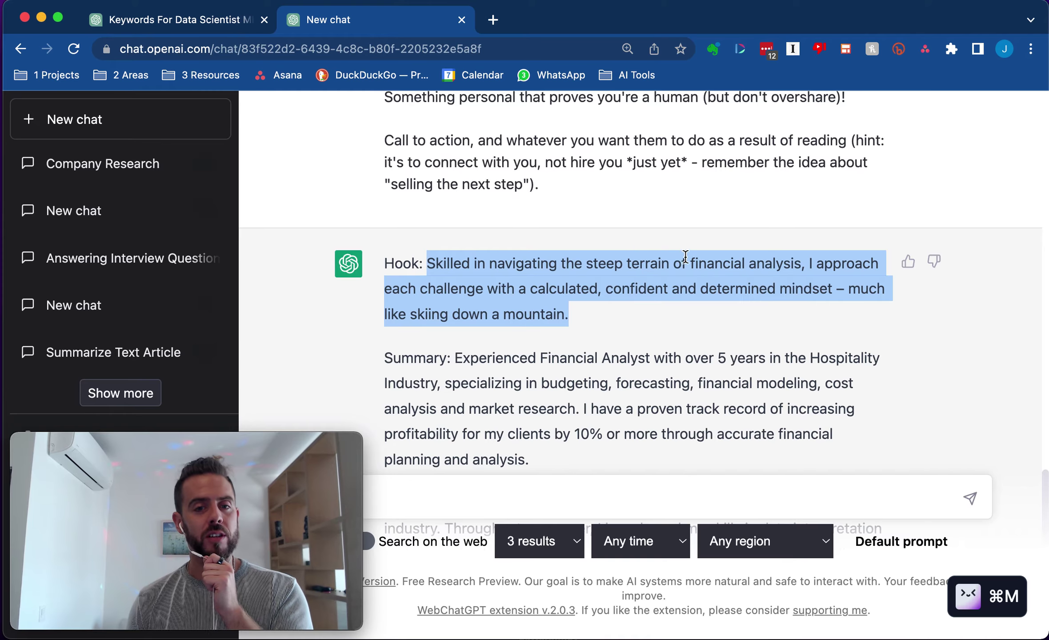
- Highlight and read the summary paragraph of the generated LinkedIn about section
scroll(660, 318, "down", 3)
left_click_drag(454, 235, 563, 339)
key("super+m")
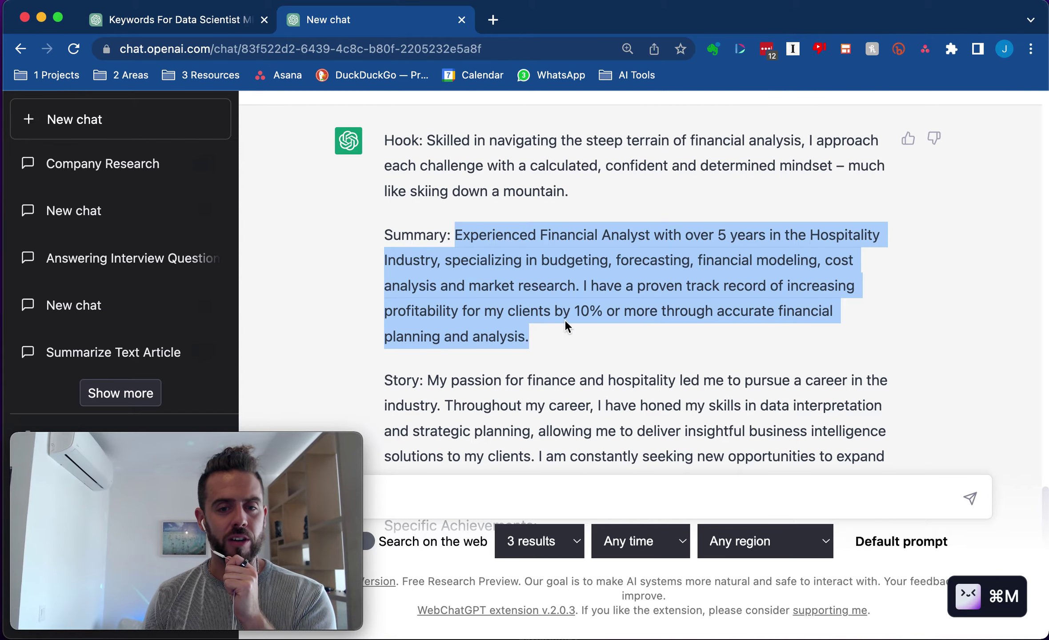
- Review the story, specific achievements, social proof and personal touch parts of the generated LinkedIn about section
scroll(526, 334, "down", 5)
left_click_drag(439, 264, 384, 262)
scroll(509, 295, "down", 10)
left_click_drag(409, 169, 579, 309)
left_click(579, 309)
scroll(518, 347, "down", 1)
left_click_drag(389, 324, 843, 375)
left_click(484, 397)
double_click(526, 435)
scroll(531, 362, "down", 3)
triple_click(530, 359)
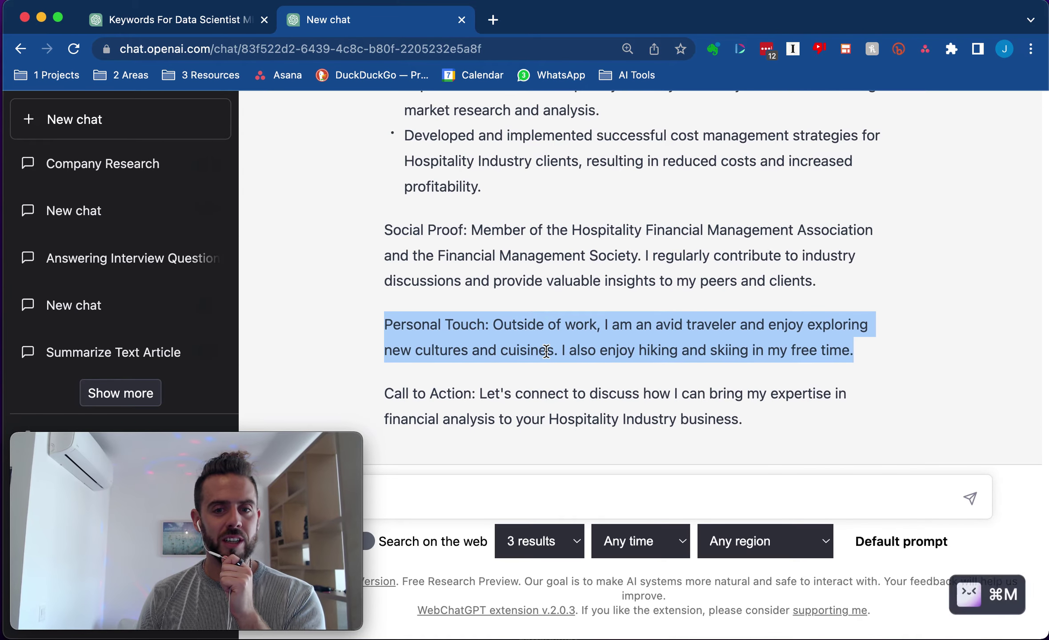
left_click(600, 334)
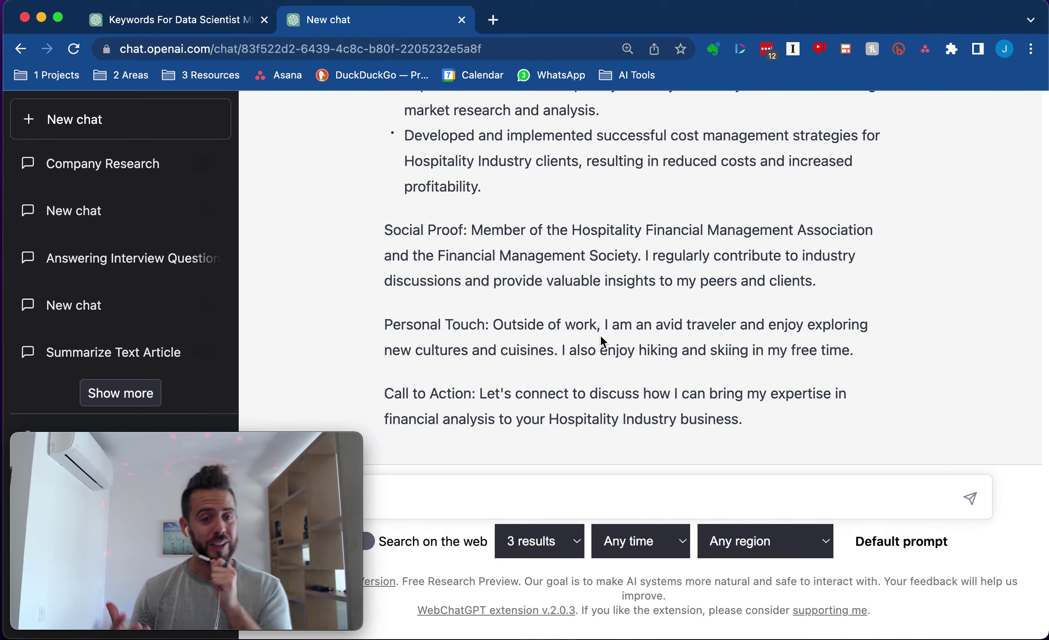